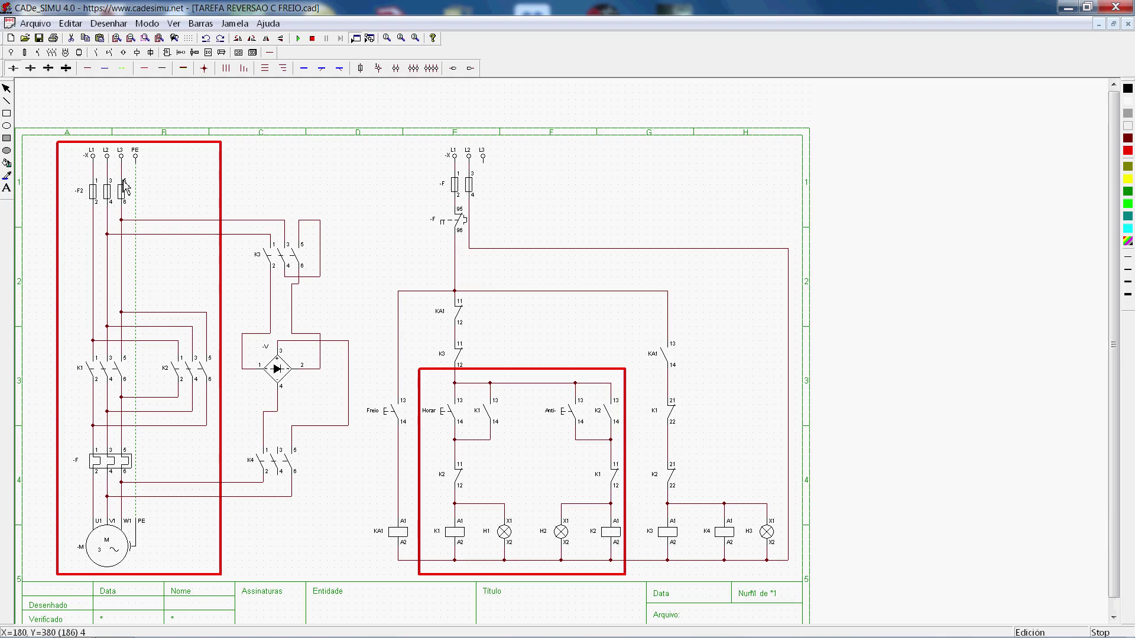
# Restart the simulation, run the motor forward with Horar, then brake it with Freio.
pyautogui.click(312, 38)
pyautogui.click(295, 38)
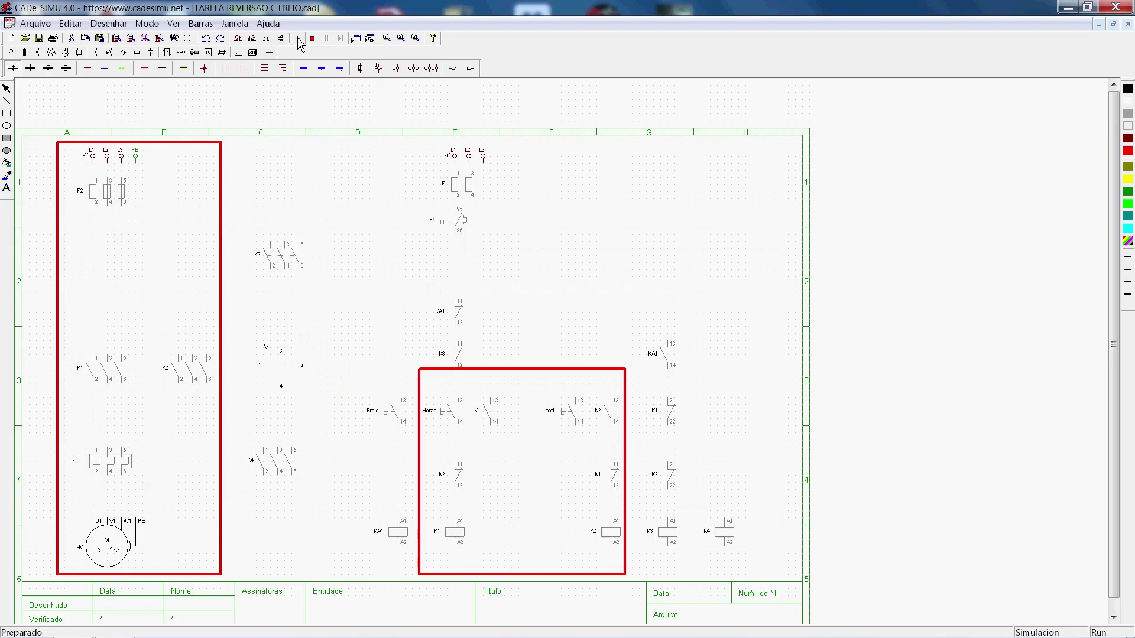
pyautogui.click(453, 417)
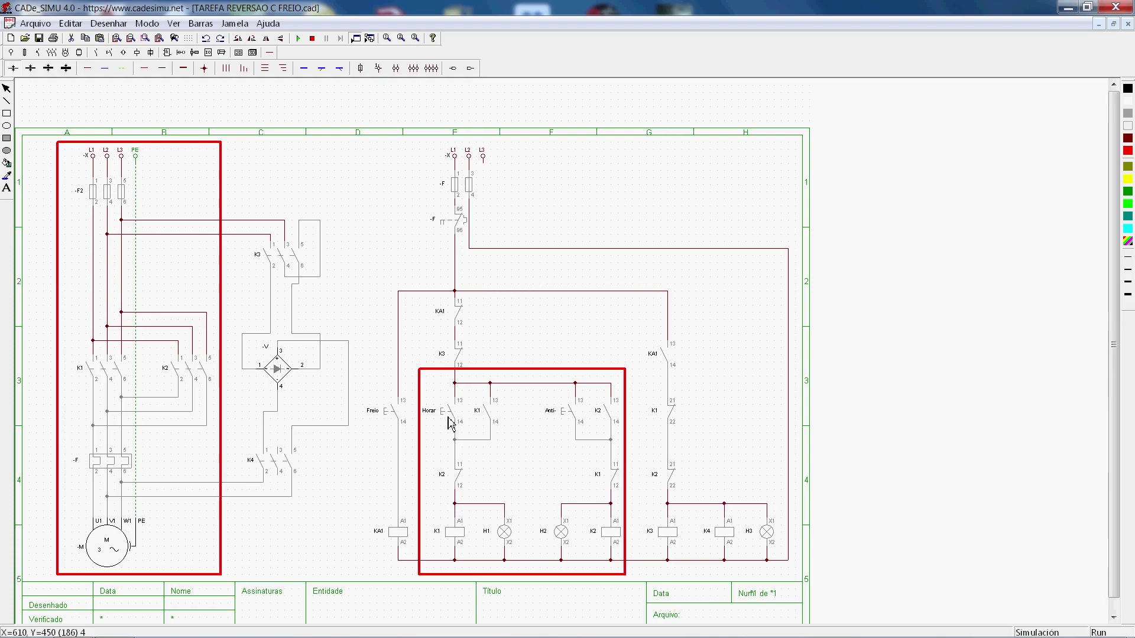
pyautogui.click(452, 420)
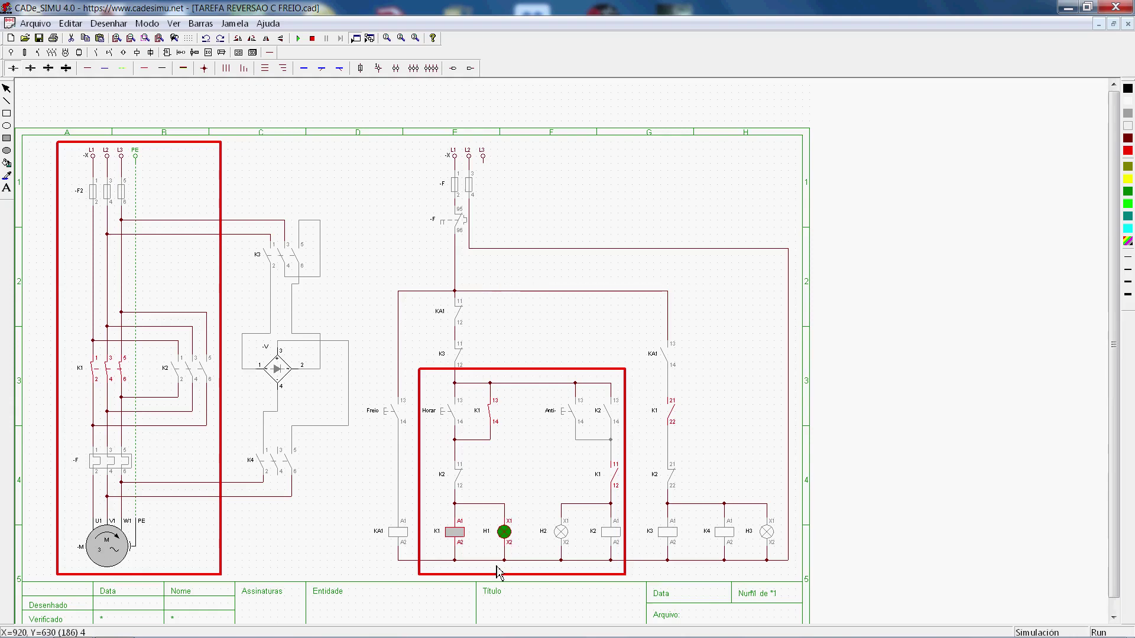
pyautogui.click(394, 418)
# Press Anti- so K2 latches, lamp H2 lights and the motor reverses.
pyautogui.click(573, 419)
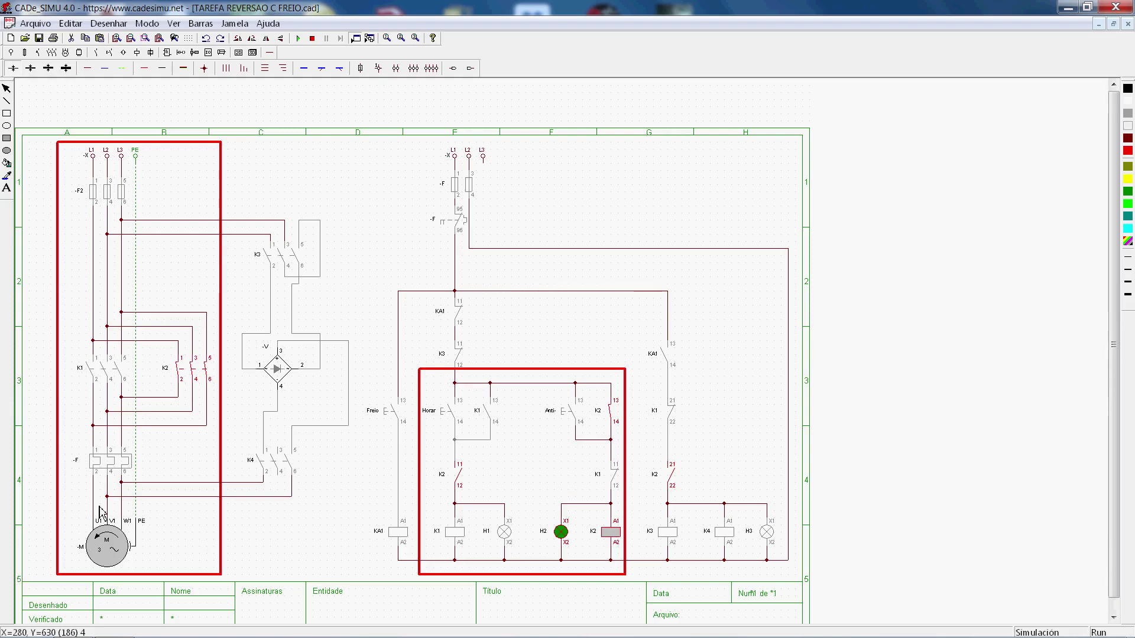
# Stop the simulation so the reversing-with-brake schematic returns to edit mode.
pyautogui.click(312, 38)
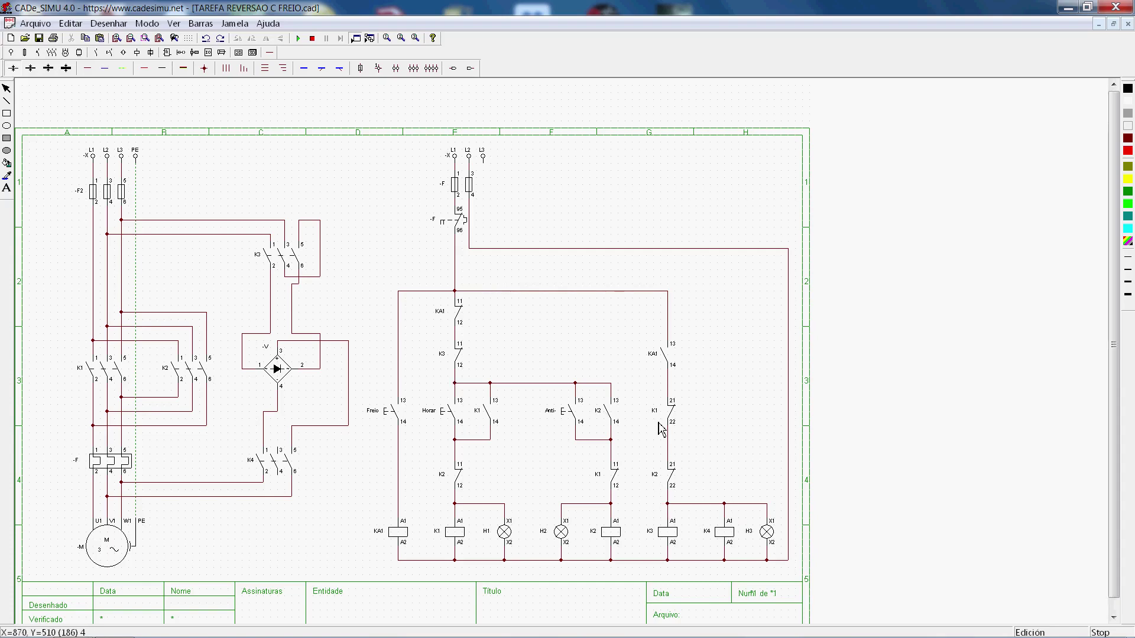
# Run a Horar, Freio, Anti- test cycle, then stop and restart the simulation.
pyautogui.click(297, 37)
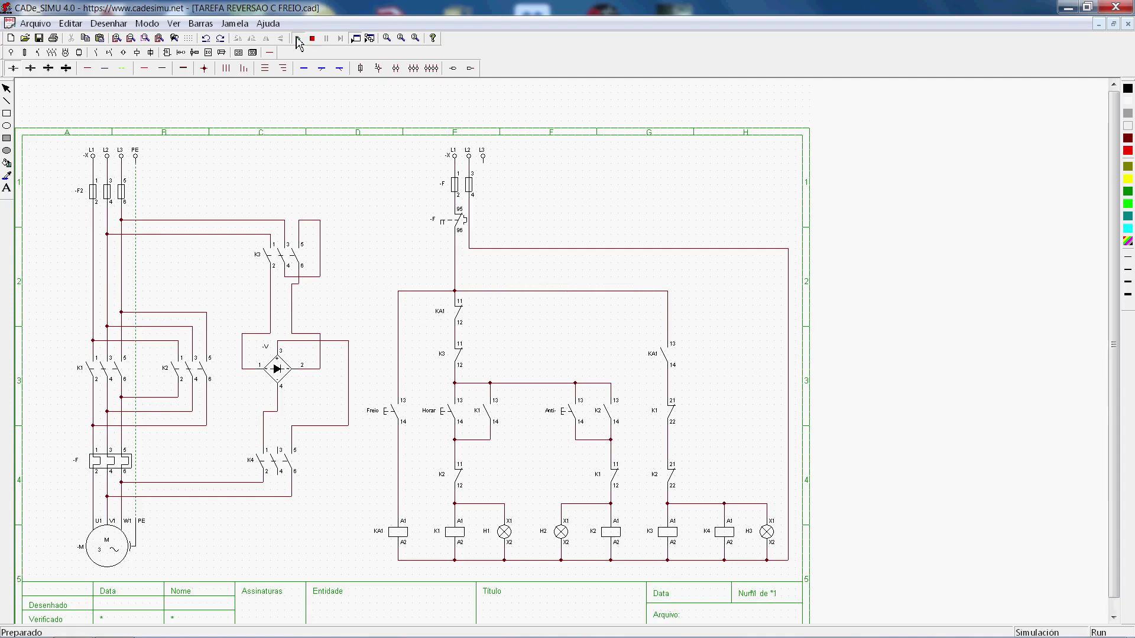
pyautogui.click(455, 421)
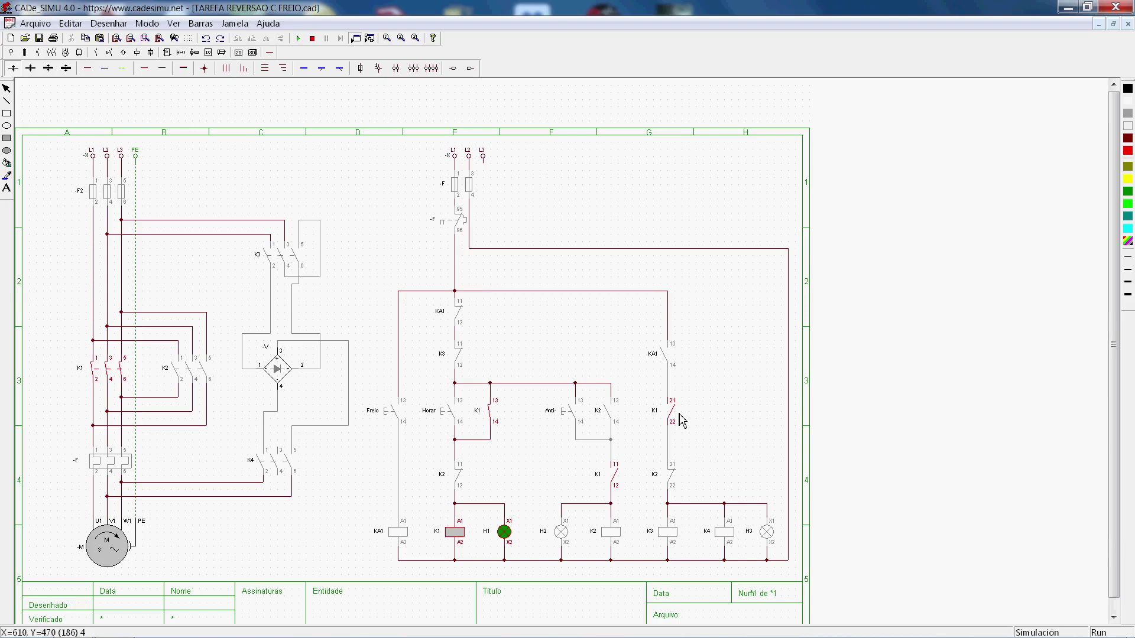
pyautogui.click(395, 412)
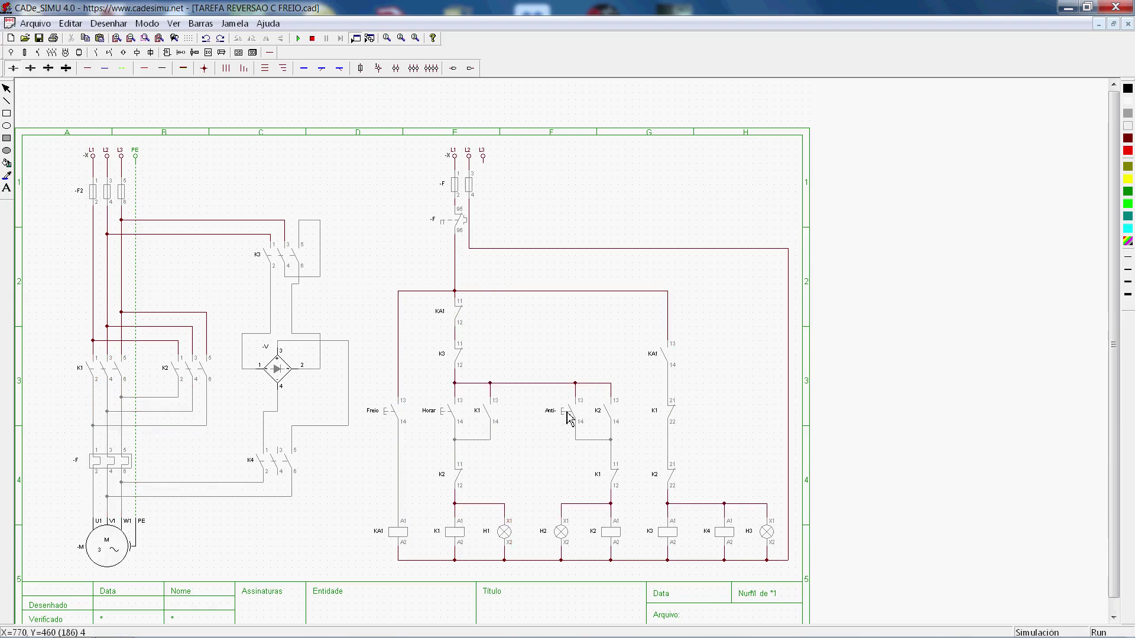
pyautogui.click(572, 416)
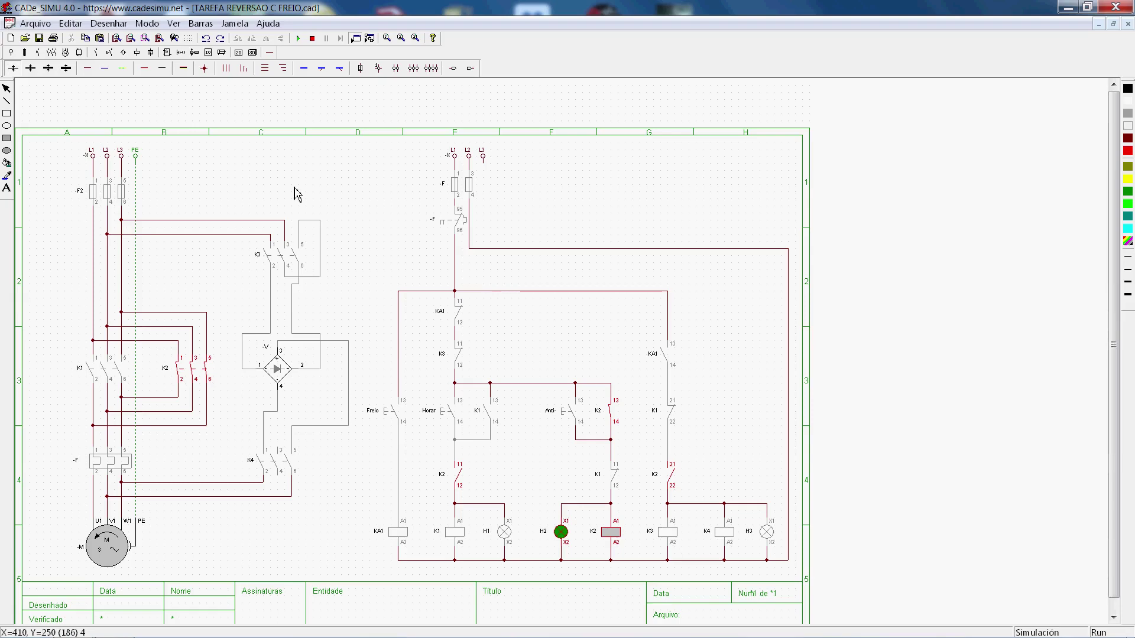
pyautogui.click(312, 39)
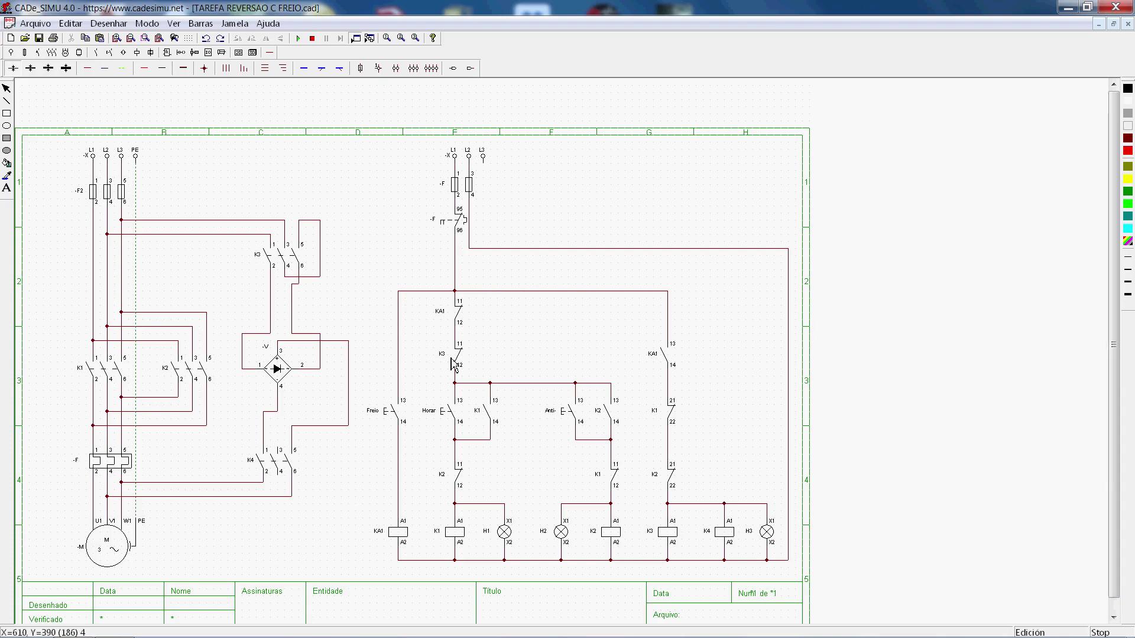
pyautogui.click(300, 39)
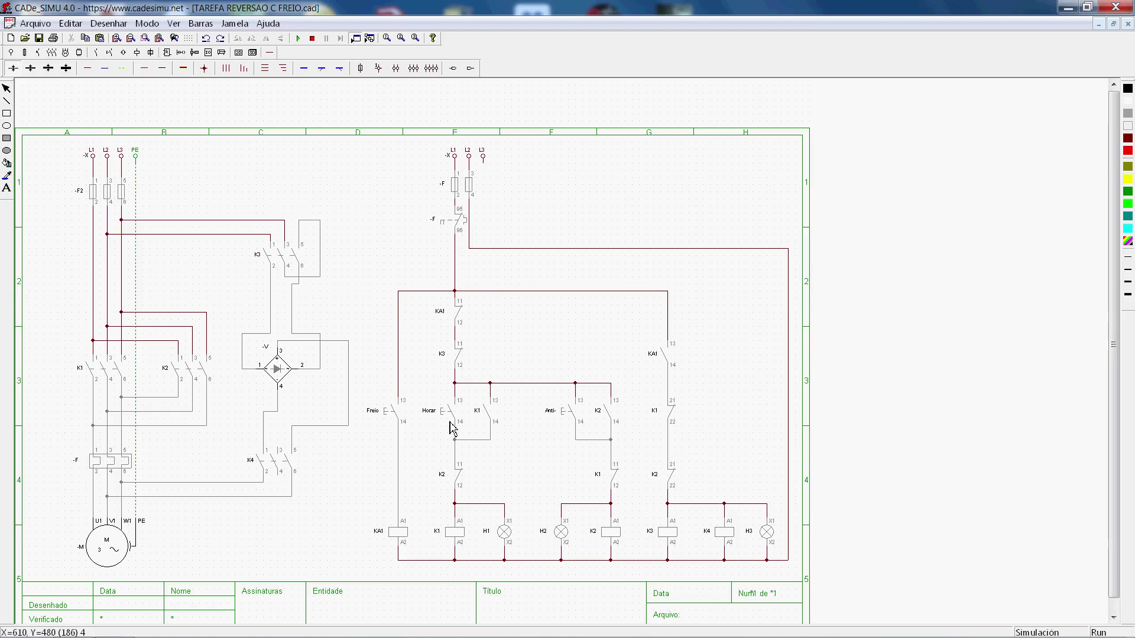
# Run the motor forward via Horar, lighting H1, then end the simulation with Escape.
pyautogui.click(451, 427)
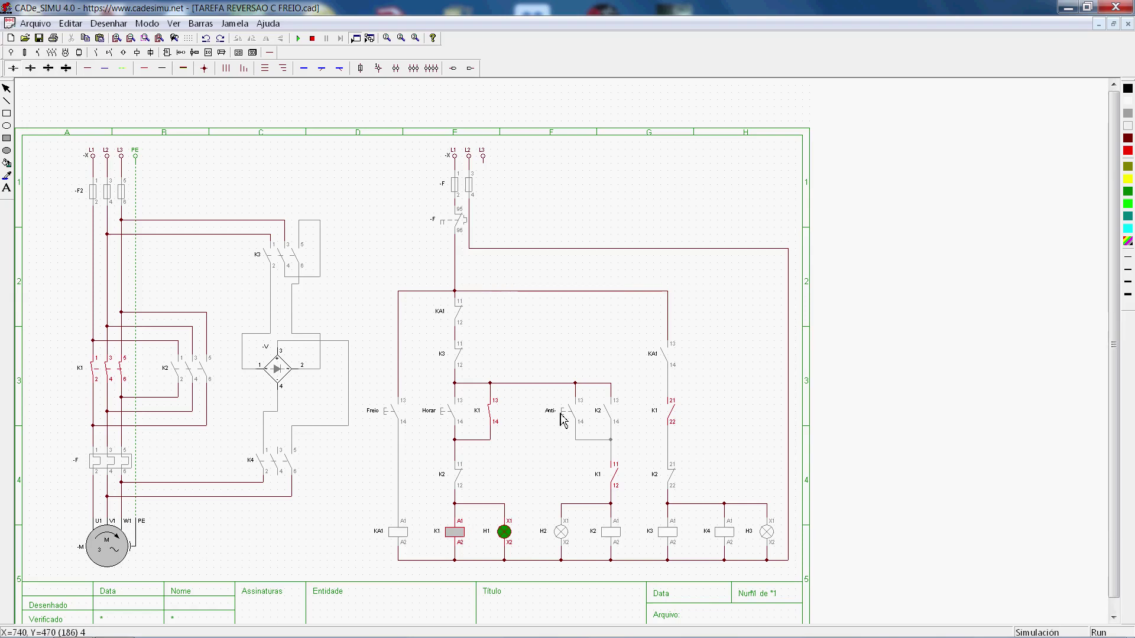
pyautogui.press('Escape')
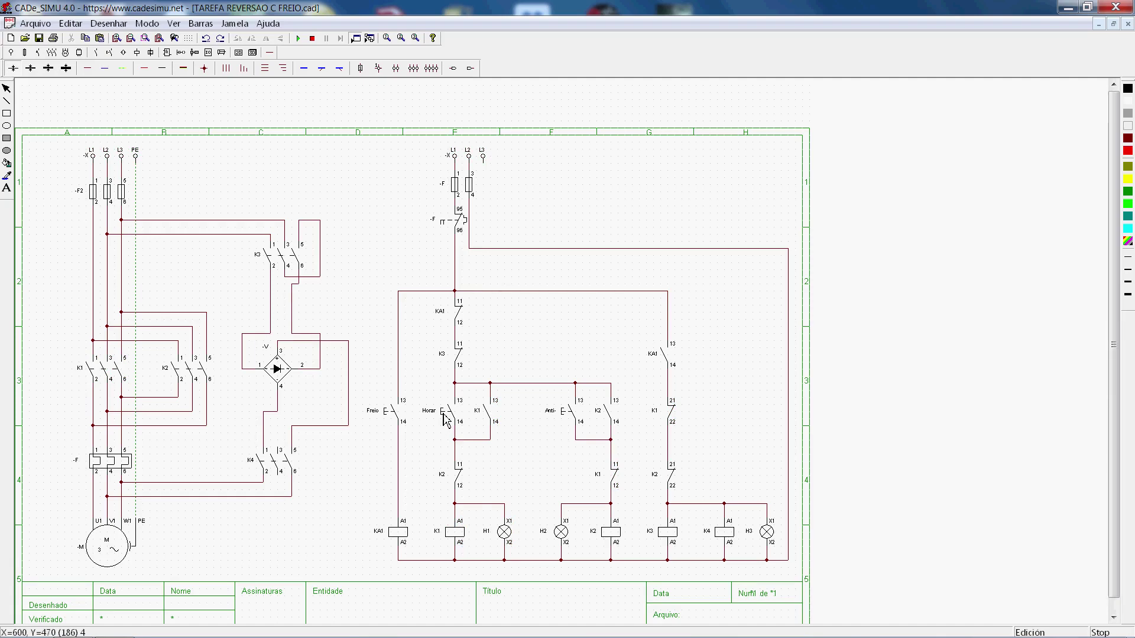
# Start the simulation and run Horar, Freio, then Anti- so K2 and lamp H2 energize.
pyautogui.click(299, 41)
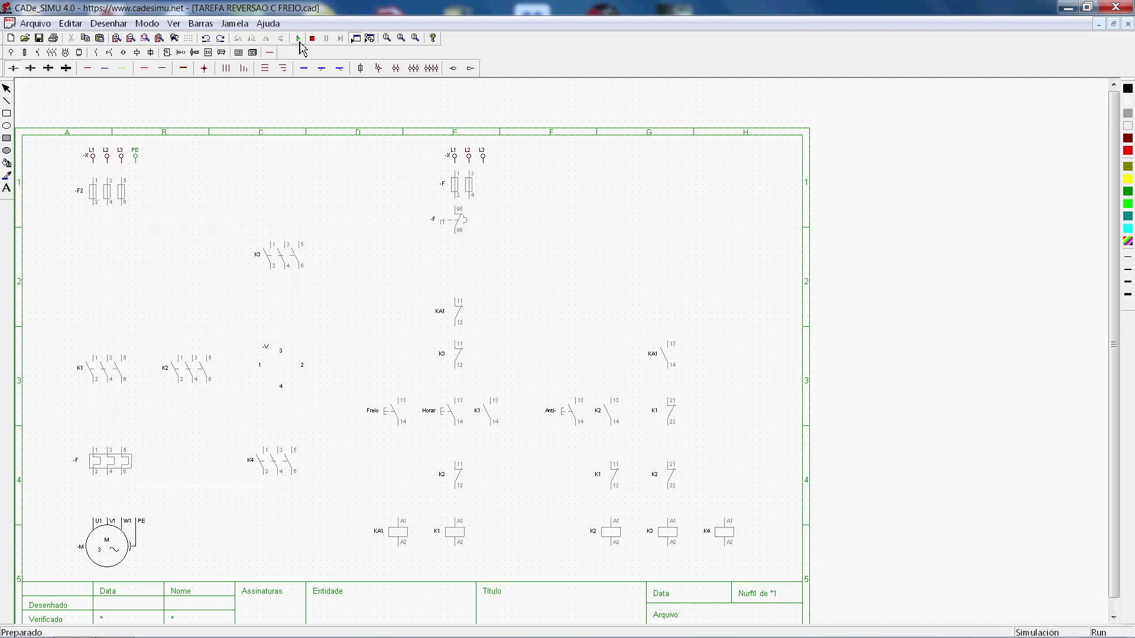
pyautogui.click(449, 424)
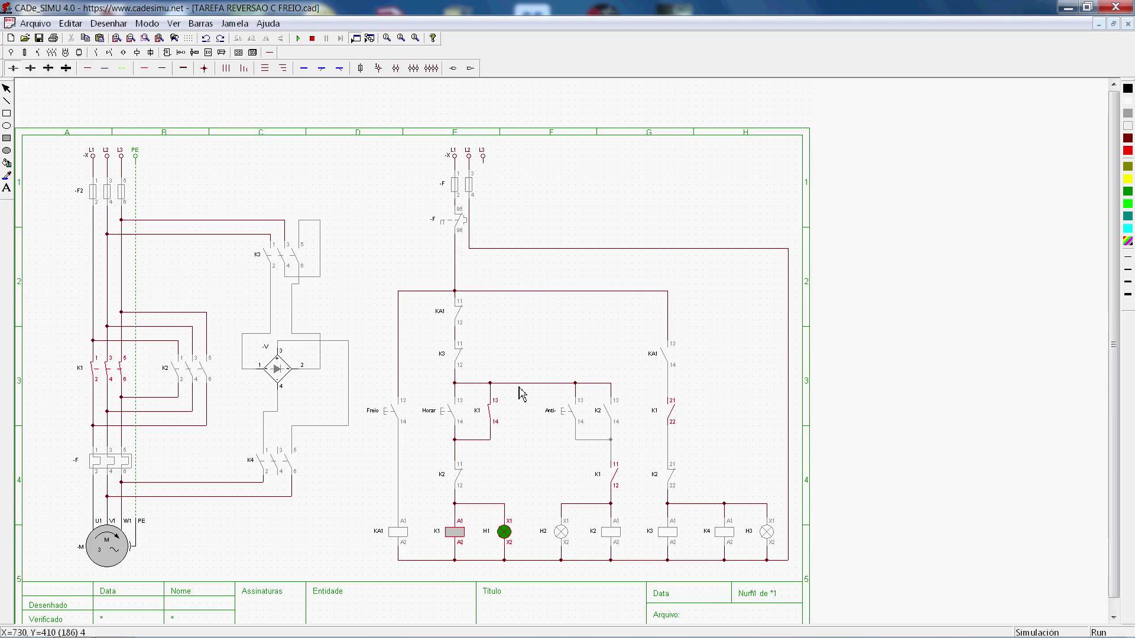
pyautogui.click(392, 413)
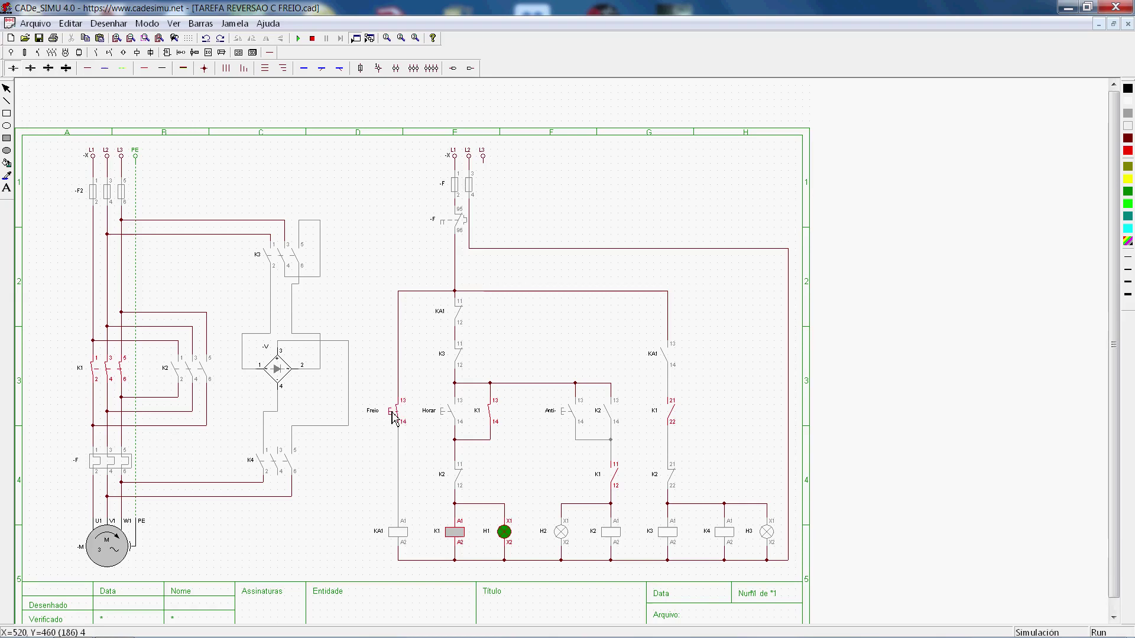
pyautogui.click(572, 416)
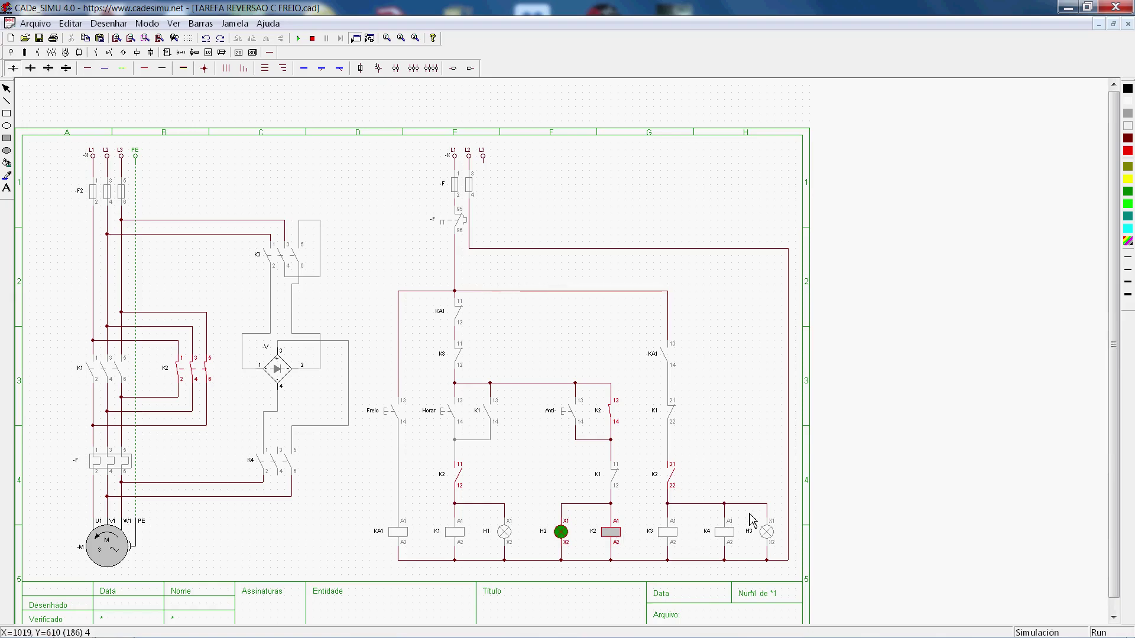
# Press Freio so K2 drops out, KA1, K3 and K4 energize and lamp H3 lights.
pyautogui.click(388, 414)
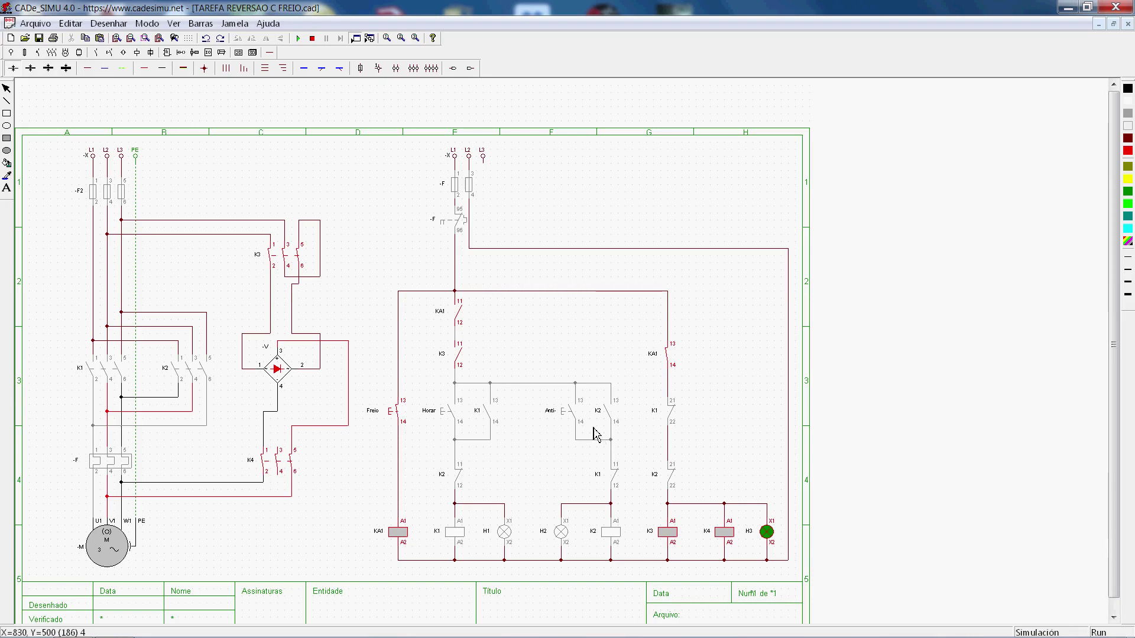
# Release the brake, reverse the motor with Anti-, then DC-brake it again with Freio.
pyautogui.click(388, 415)
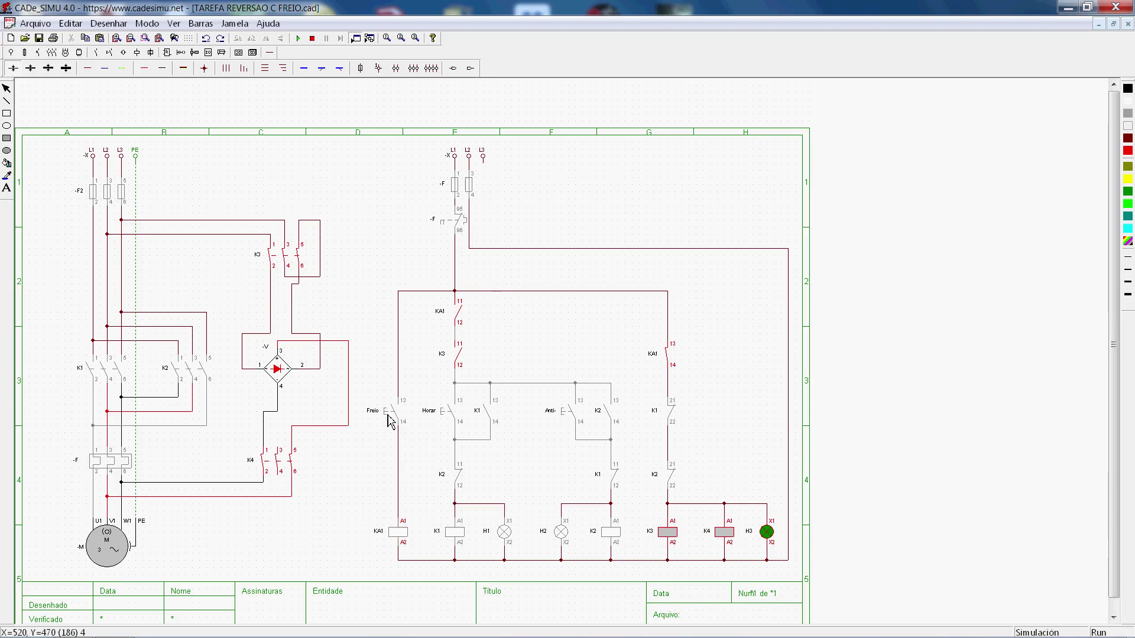
pyautogui.click(565, 421)
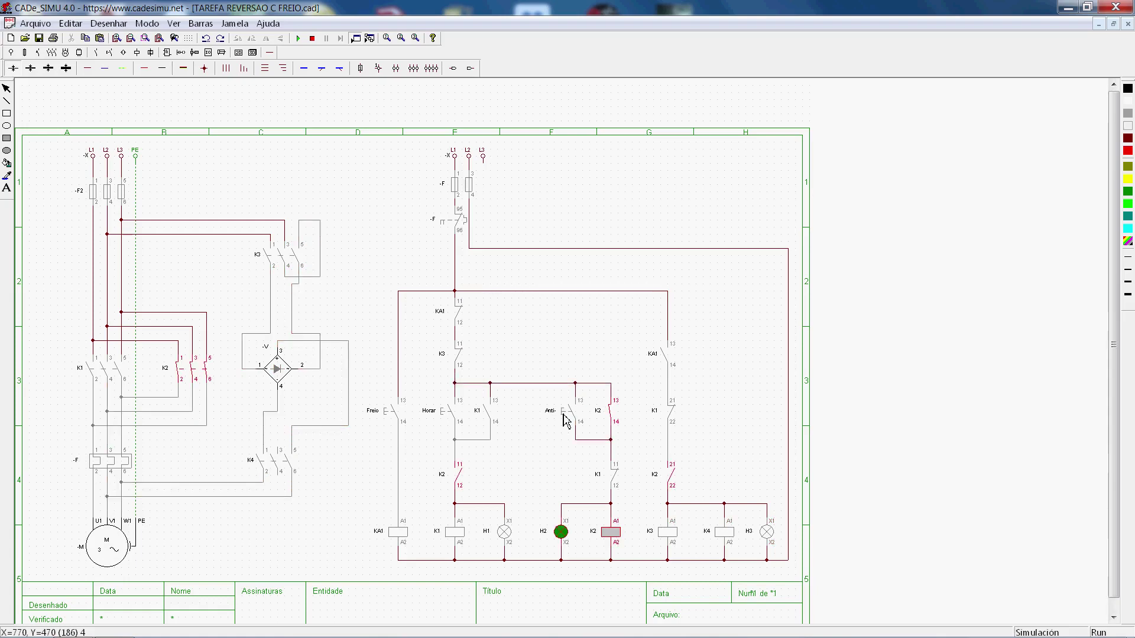
pyautogui.click(388, 414)
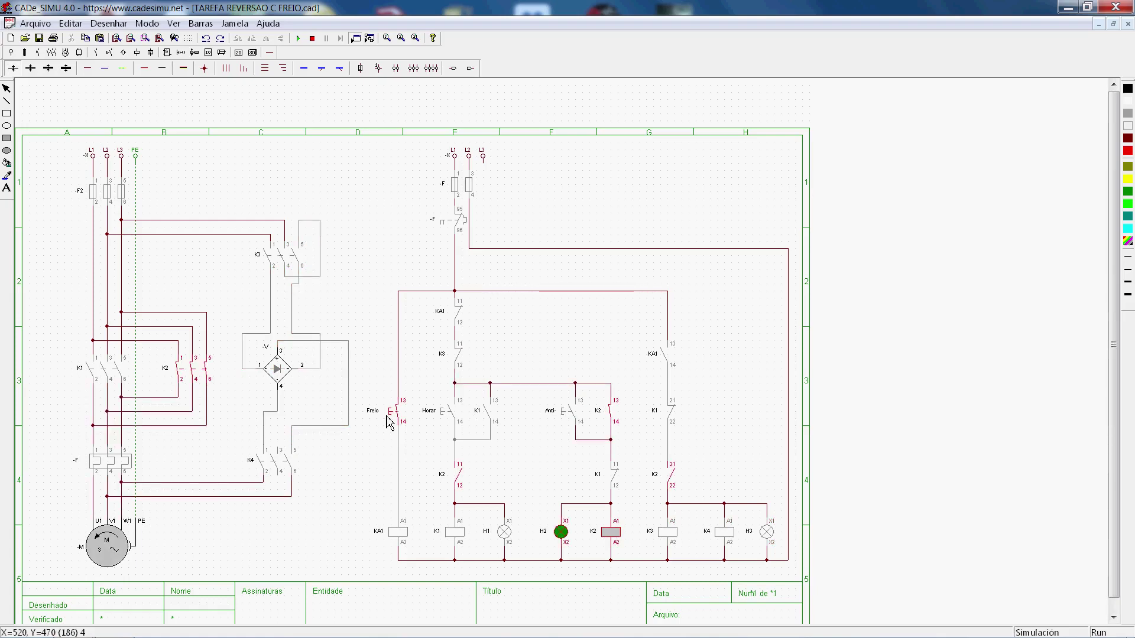
pyautogui.click(389, 420)
pyautogui.click(389, 420)
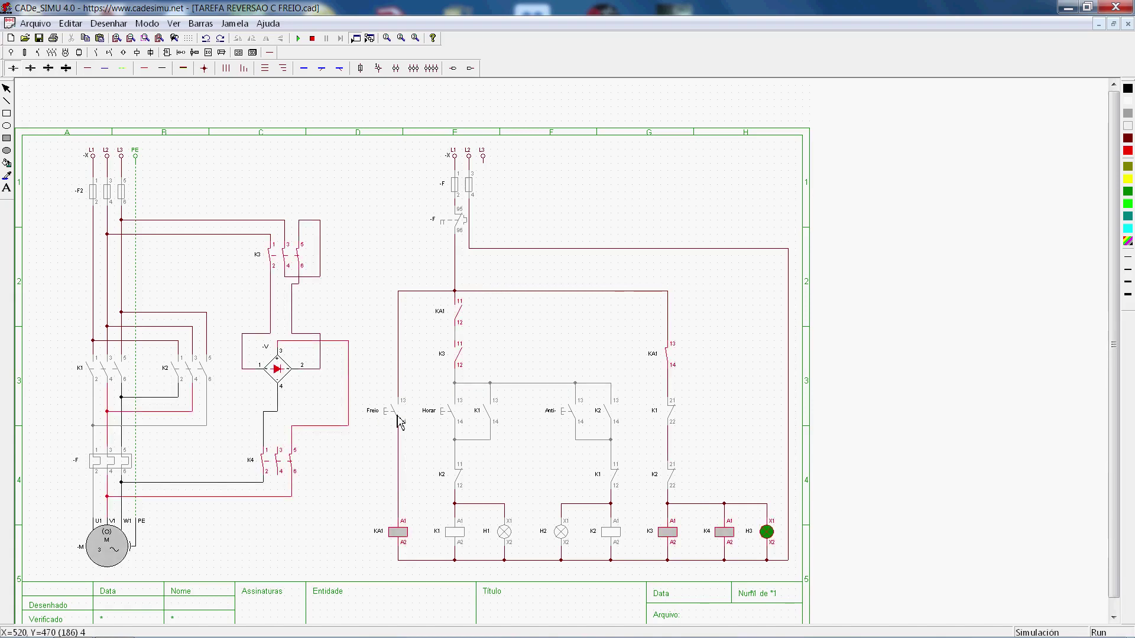
# Run forward with Horar, brake, reverse with Anti-, and brake again leaving H3 lit.
pyautogui.click(446, 420)
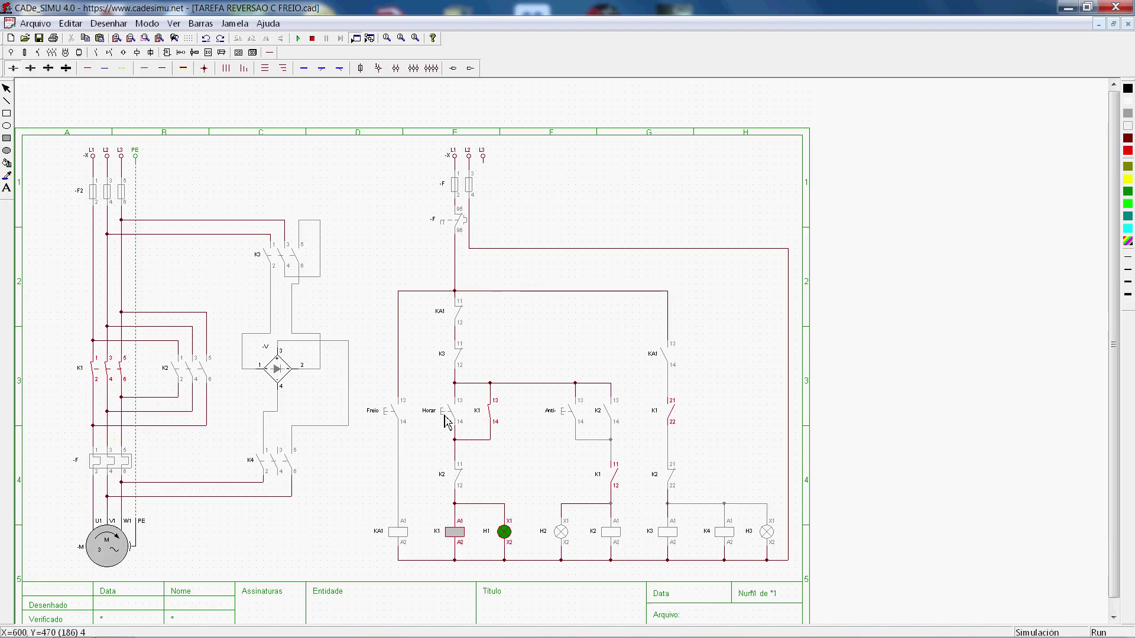
pyautogui.click(381, 419)
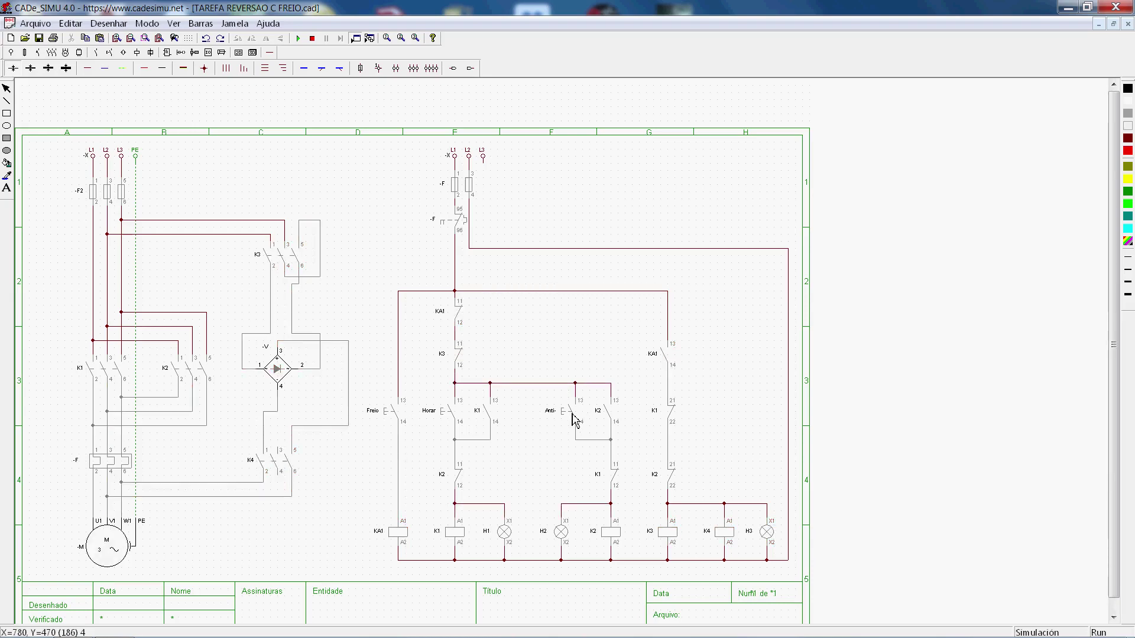
pyautogui.click(573, 418)
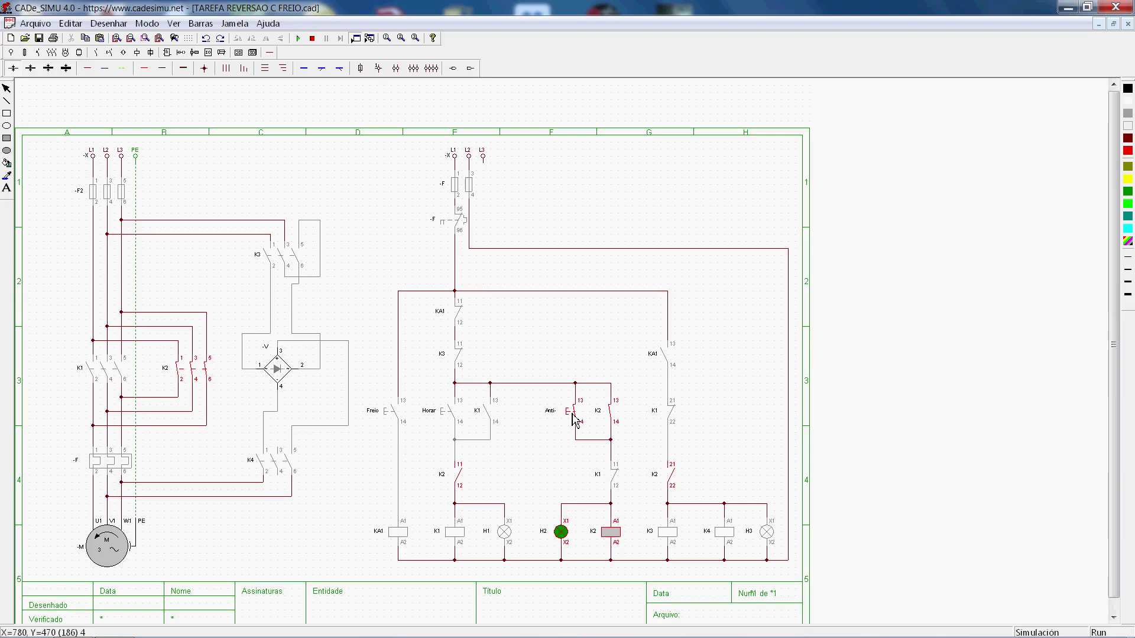
pyautogui.click(390, 414)
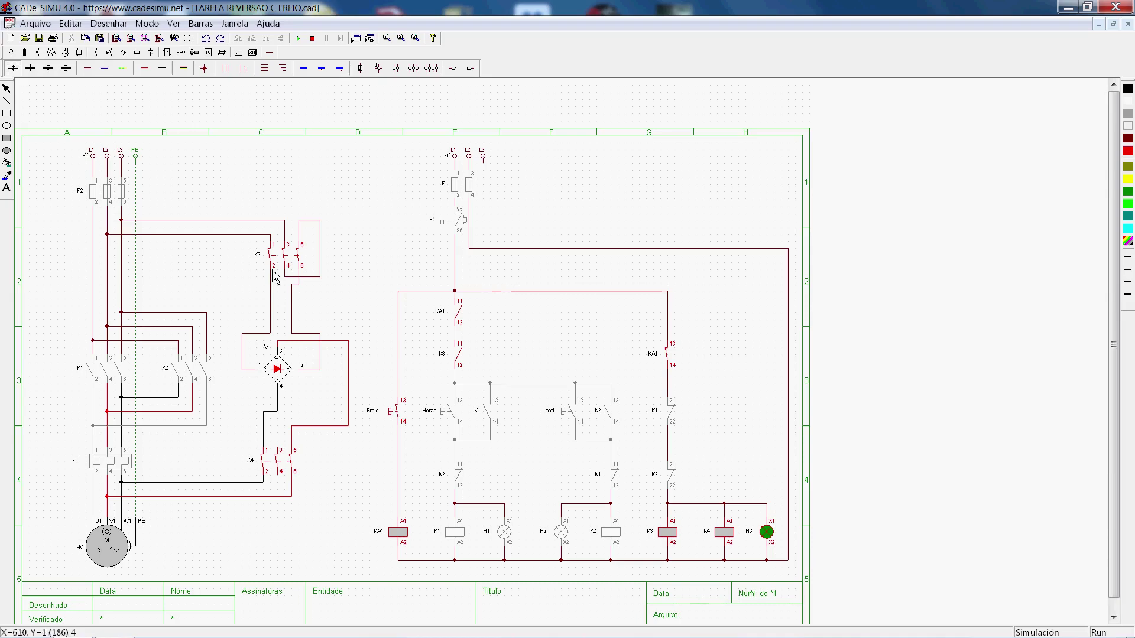
# Release the Freio push-button so KA1 drops out.
pyautogui.click(391, 410)
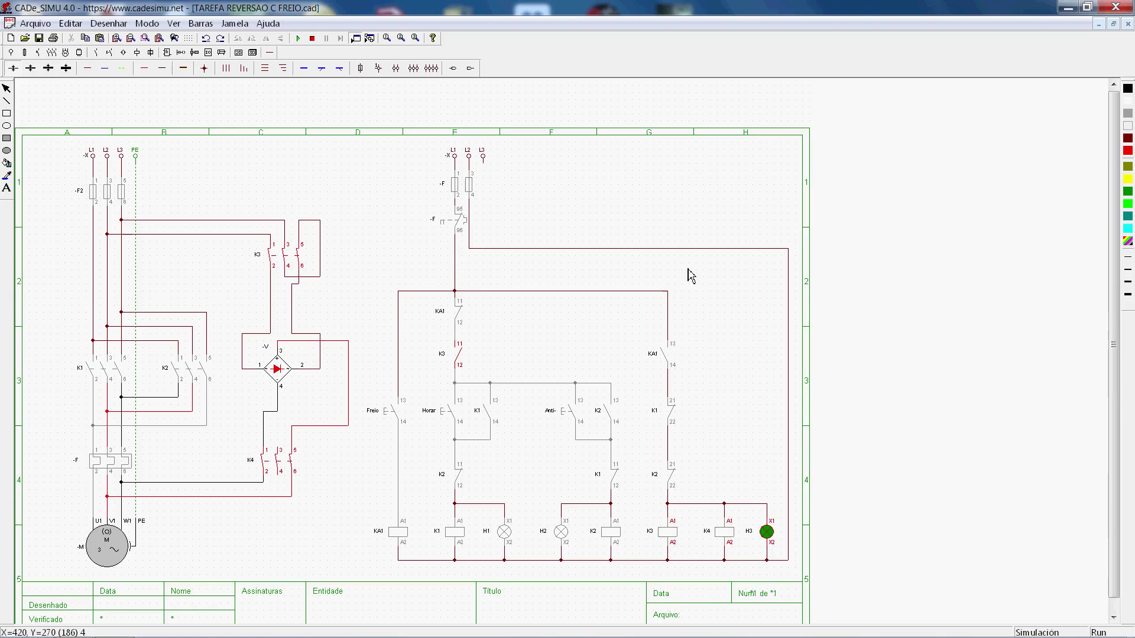